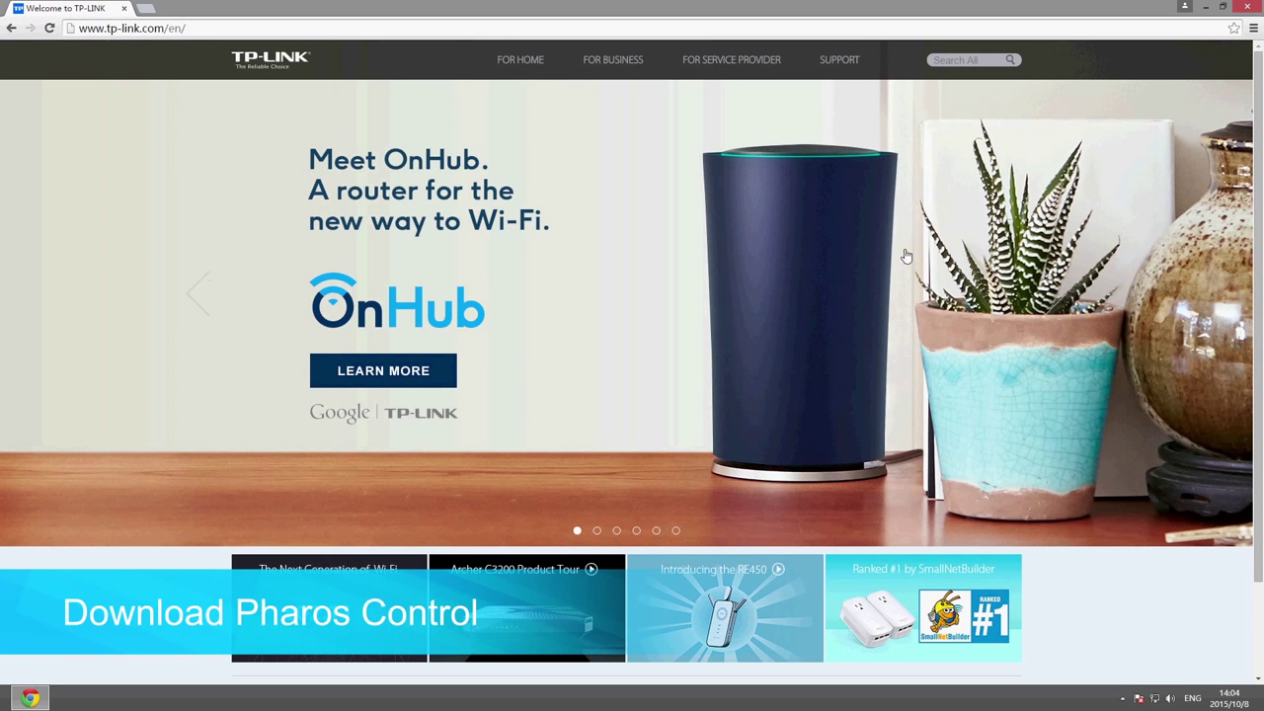
- Search the TP-Link support site for the WBS510
{"action": "left_click", "coordinate": [842, 61]}
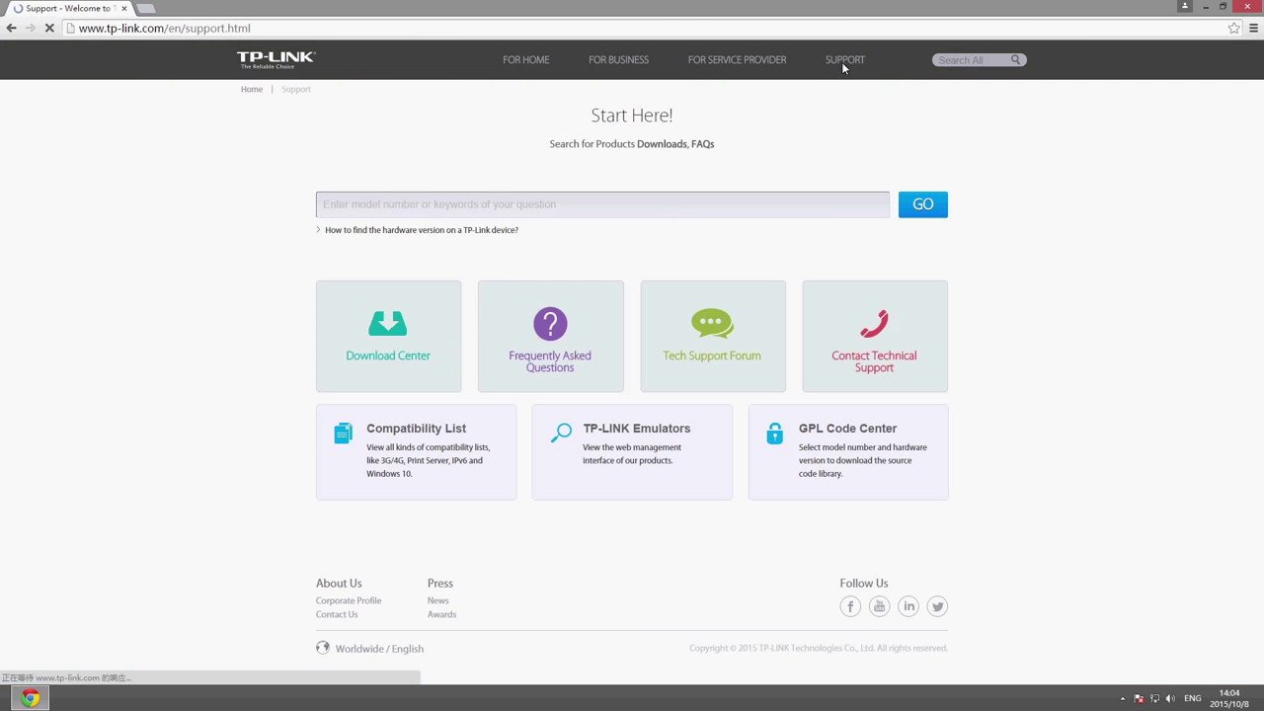
{"action": "left_click", "coordinate": [836, 208]}
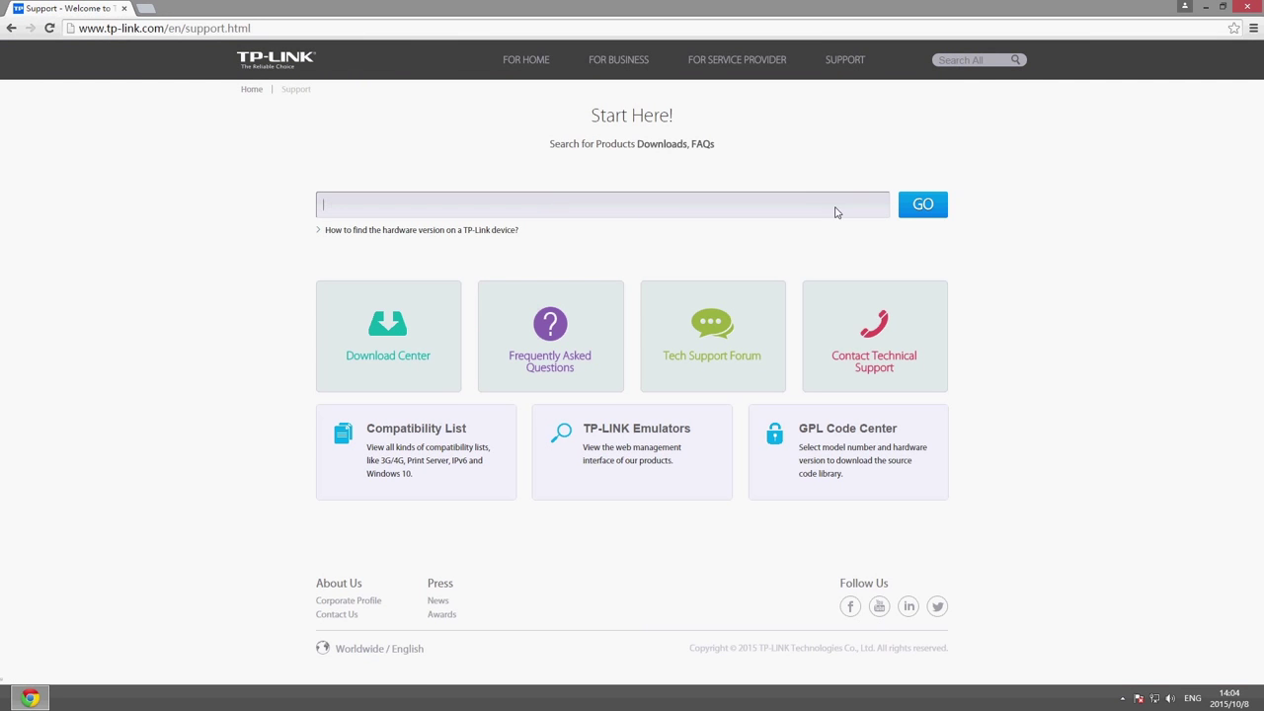
{"action": "type", "text": "WBS"}
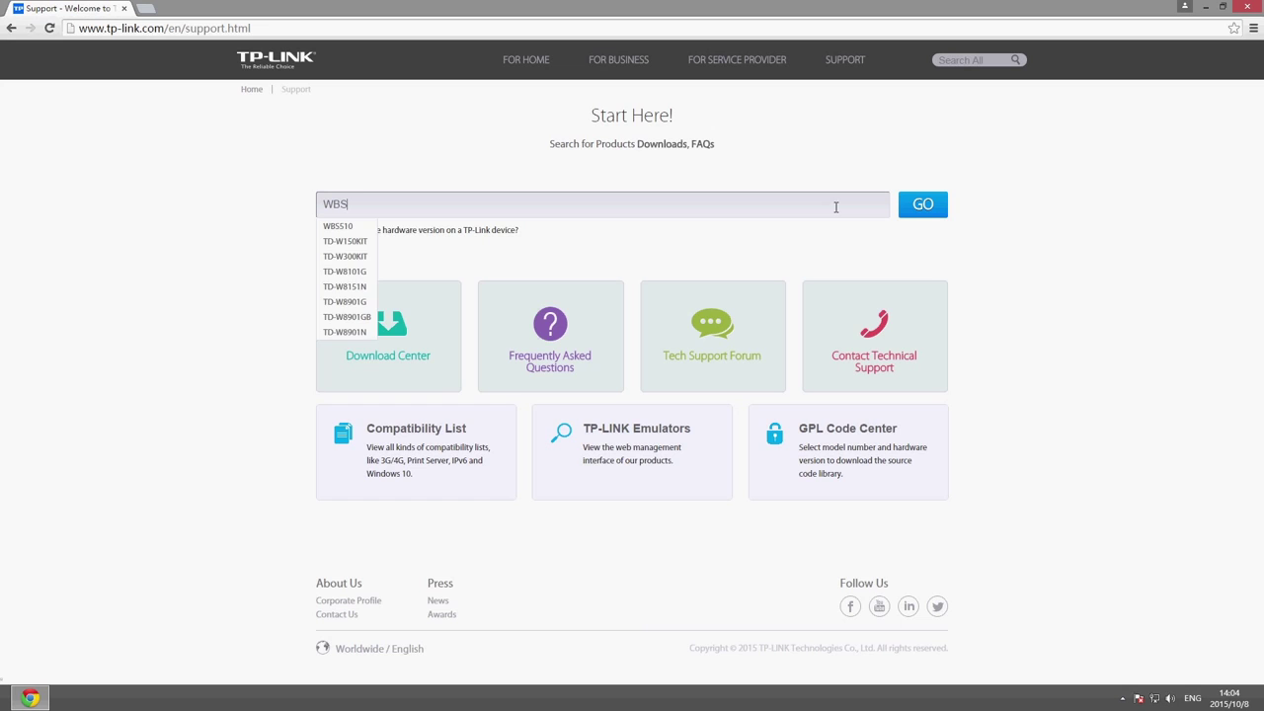
{"action": "type", "text": "510"}
{"action": "key", "text": "Return"}
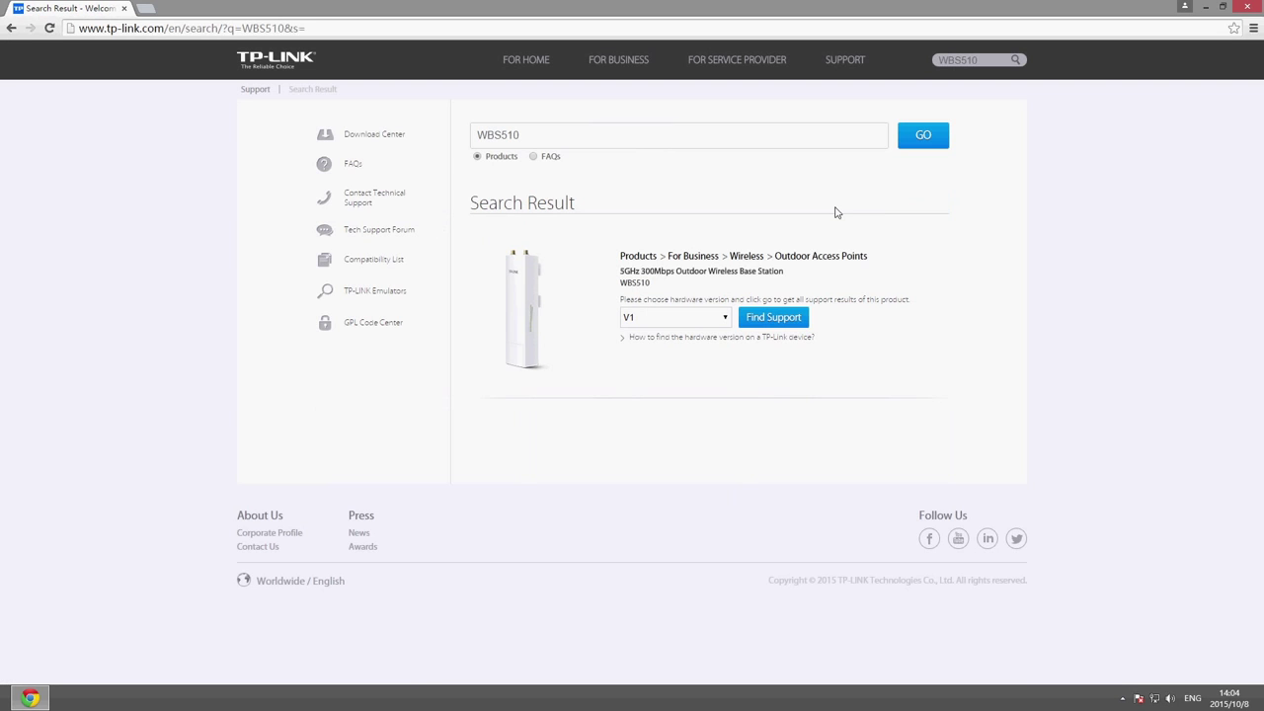
- Download PharosControl_v1.1.1 from the WBS510 V1 utility downloads
{"action": "left_click", "coordinate": [790, 319]}
{"action": "left_click", "coordinate": [638, 333]}
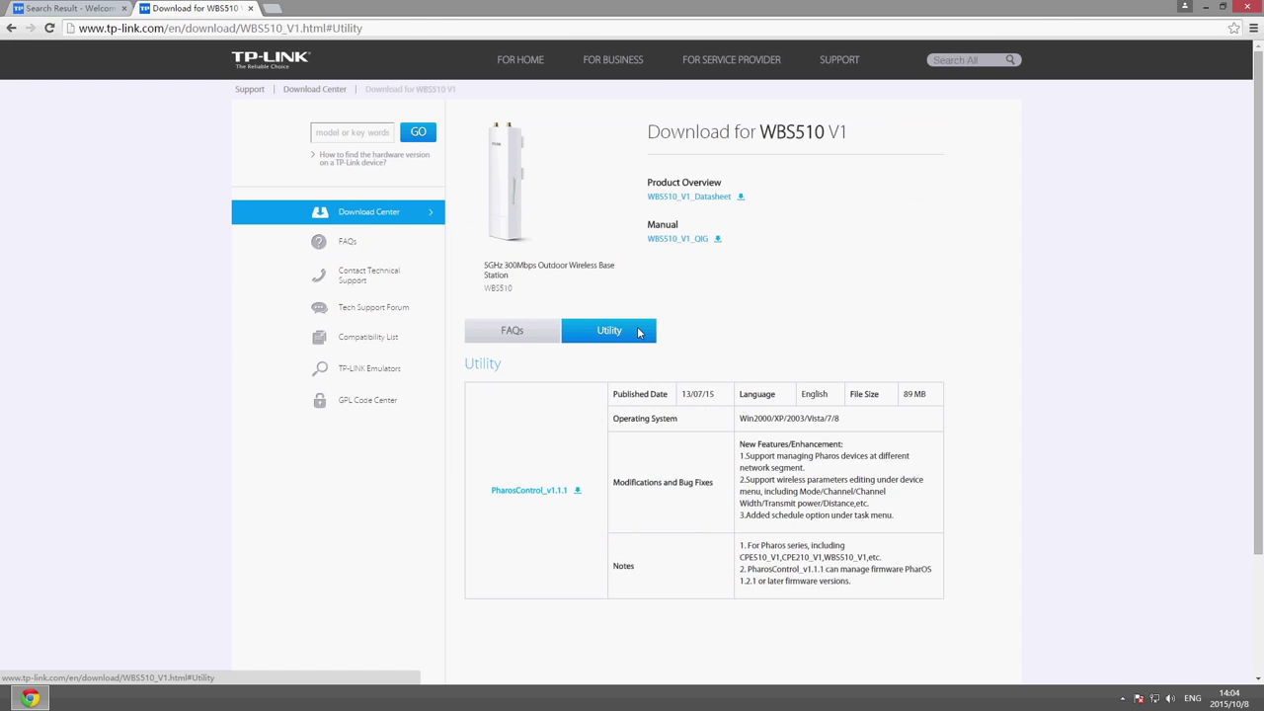
{"action": "left_click", "coordinate": [558, 492]}
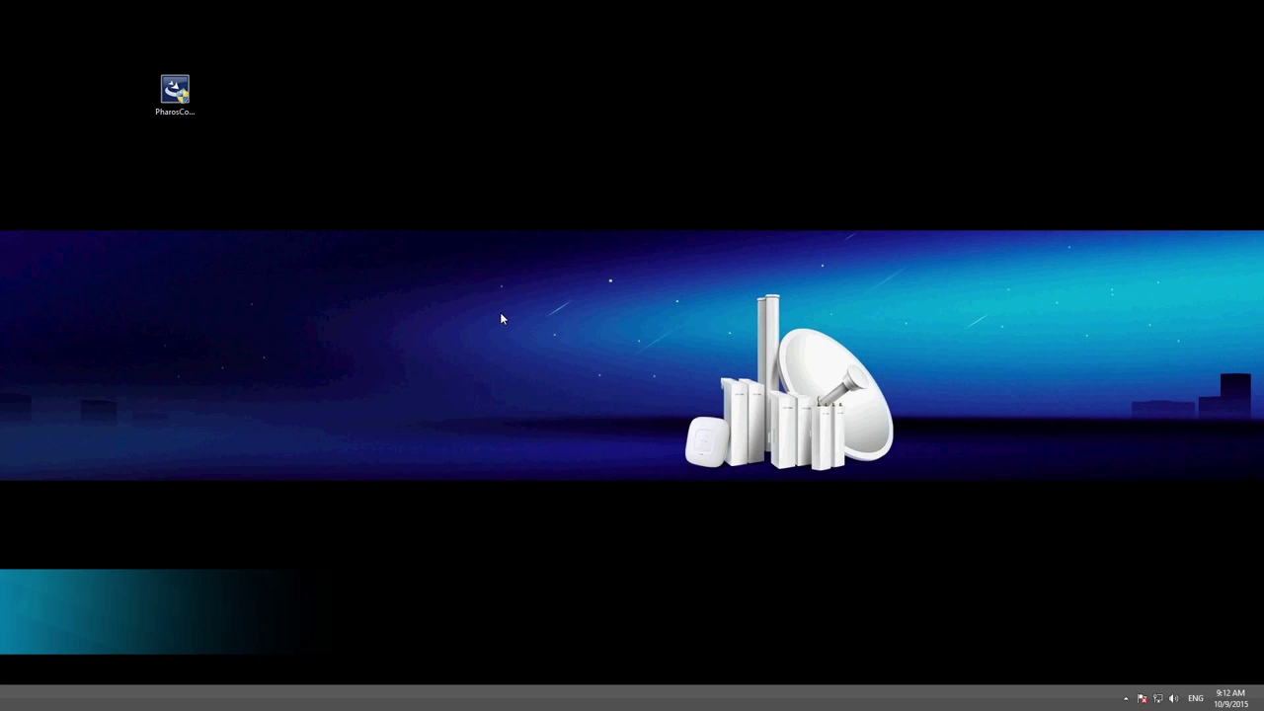
- Launch the Pharos Control installer, dismiss the antivirus warning, and keep the default Program Files folder
{"action": "double_click", "coordinate": [181, 106]}
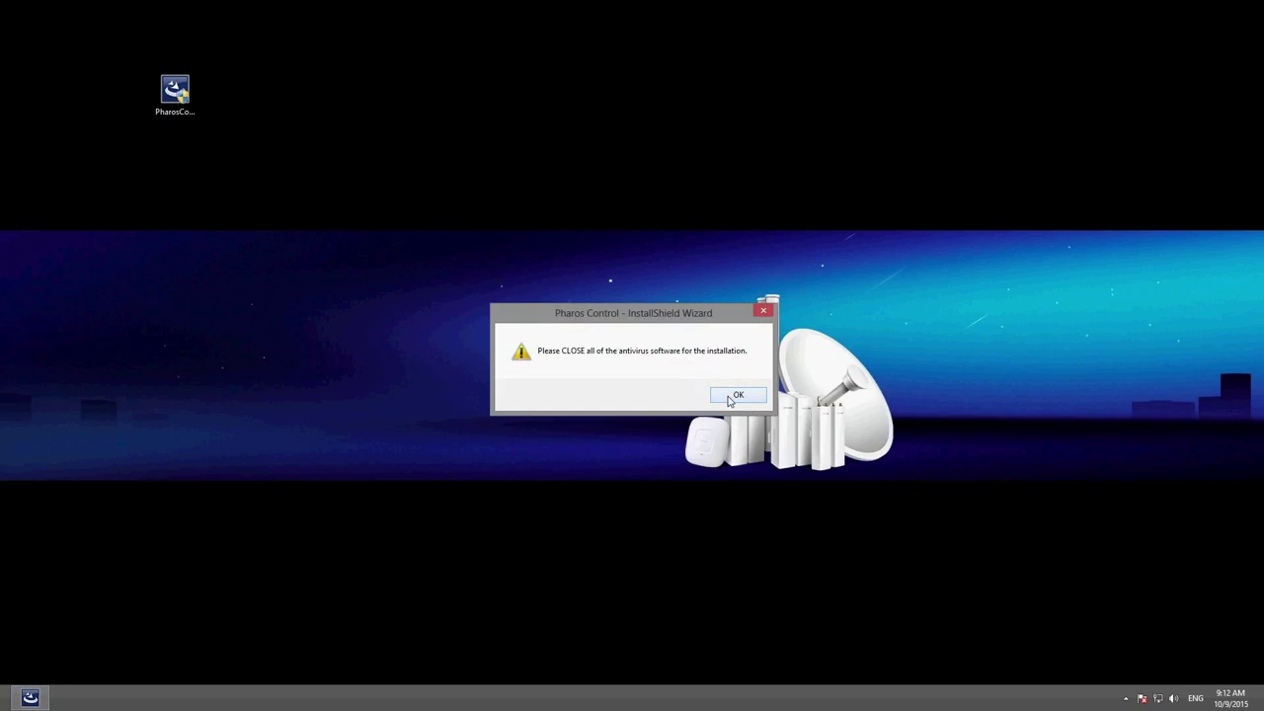
{"action": "left_click", "coordinate": [731, 398]}
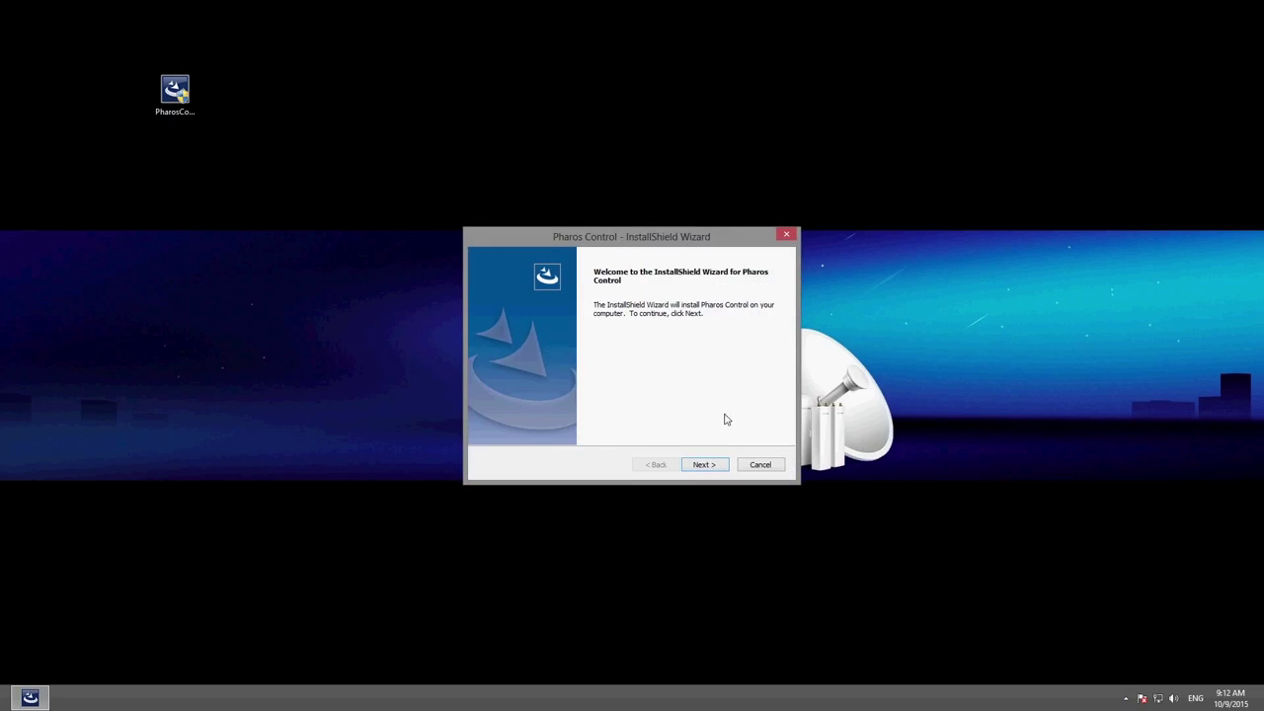
{"action": "left_click", "coordinate": [718, 467]}
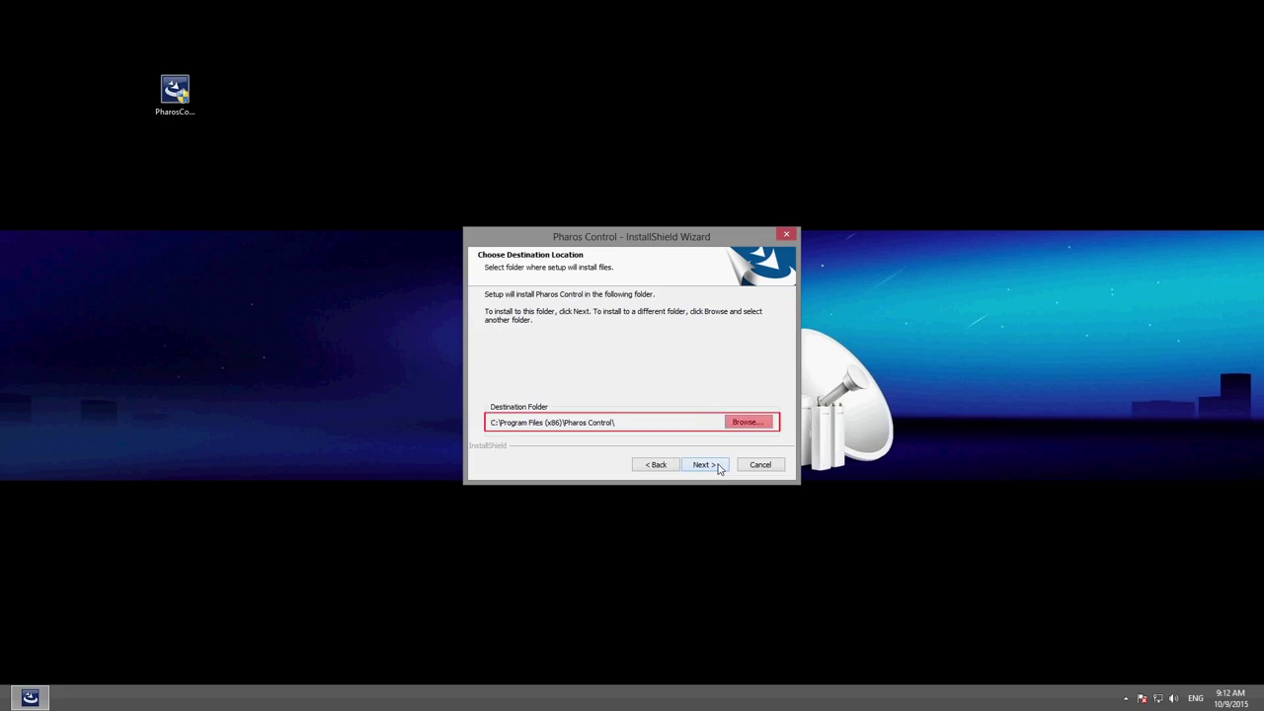
{"action": "left_click", "coordinate": [719, 468]}
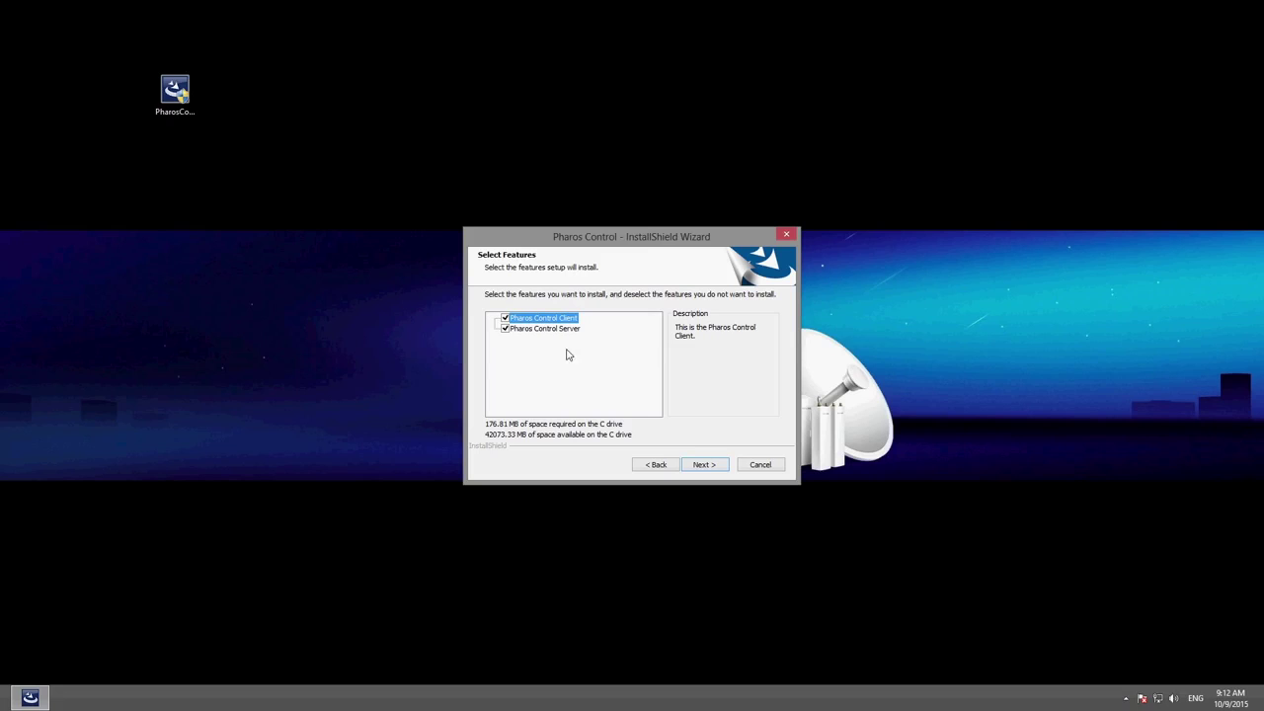
- Install Pharos Control with both Client and Server features and default server settings
{"action": "left_click", "coordinate": [707, 466]}
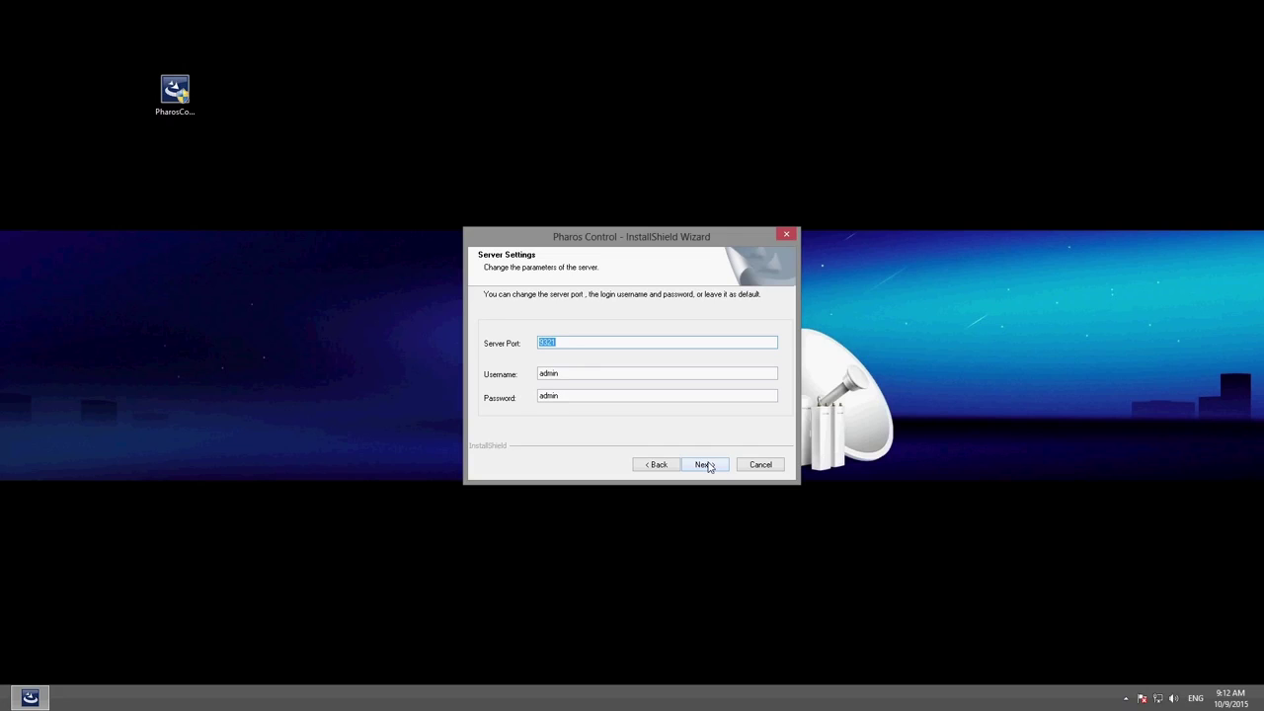
{"action": "left_click", "coordinate": [707, 466]}
{"action": "left_click", "coordinate": [707, 466]}
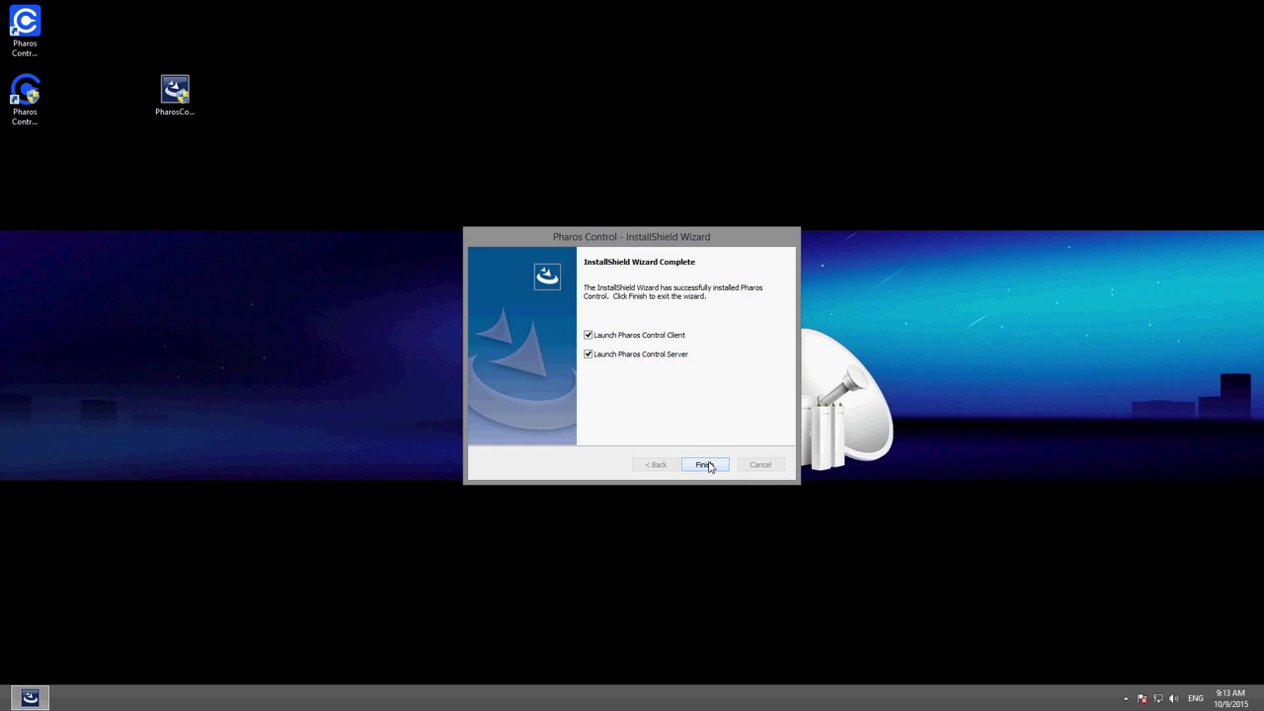
- Close the wizard, open the client and log in to 192.168.0.111 as admin with its password
{"action": "left_click", "coordinate": [705, 464]}
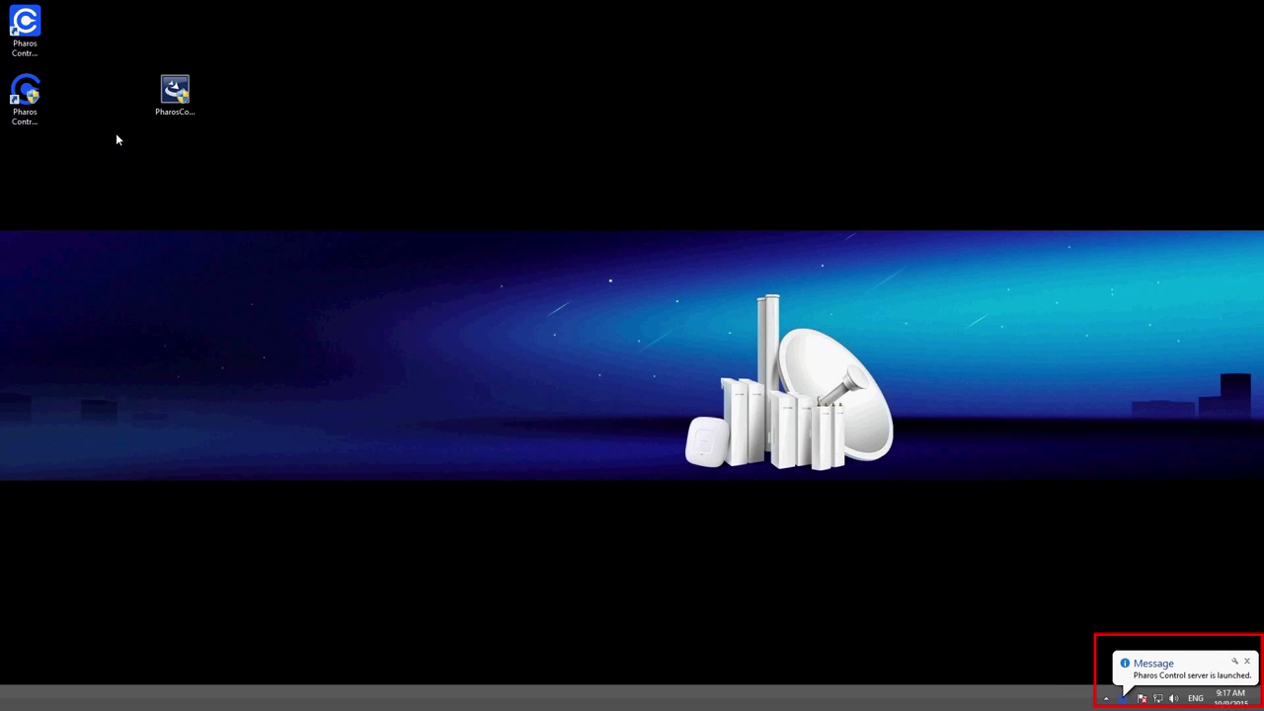
{"action": "left_click", "coordinate": [30, 39]}
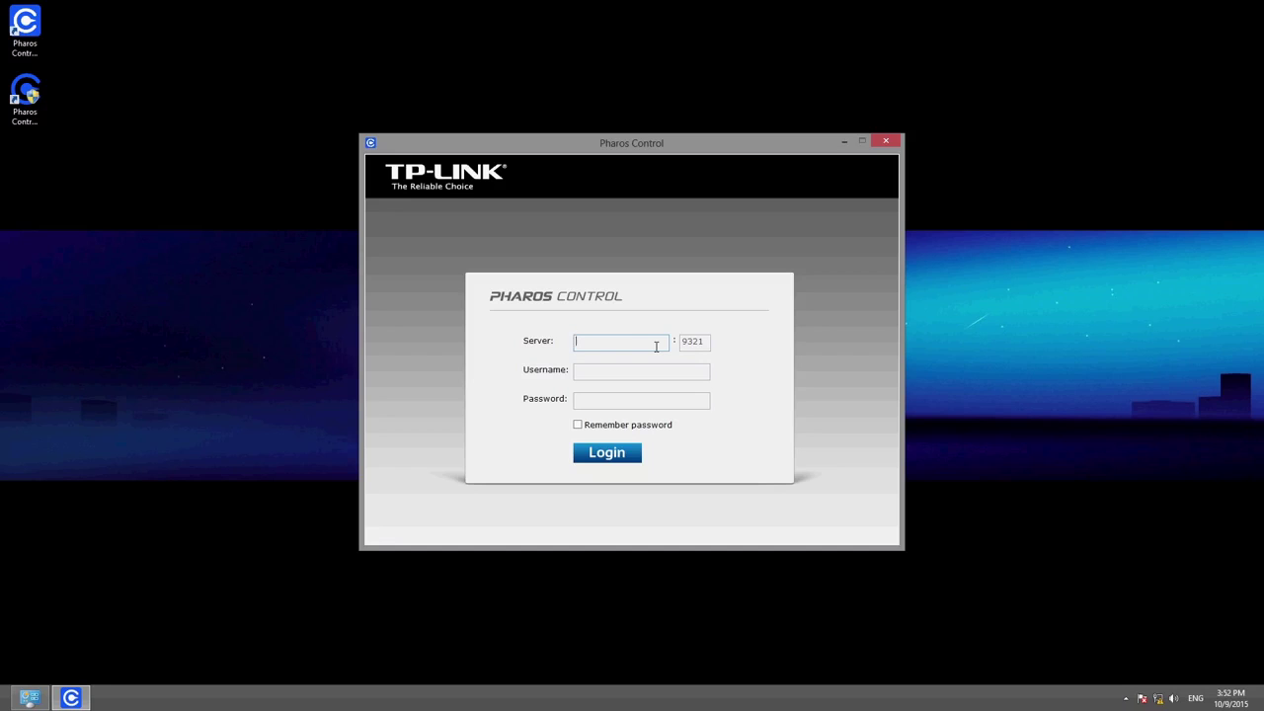
{"action": "type", "text": "192.168.0.111"}
{"action": "left_click", "coordinate": [662, 372]}
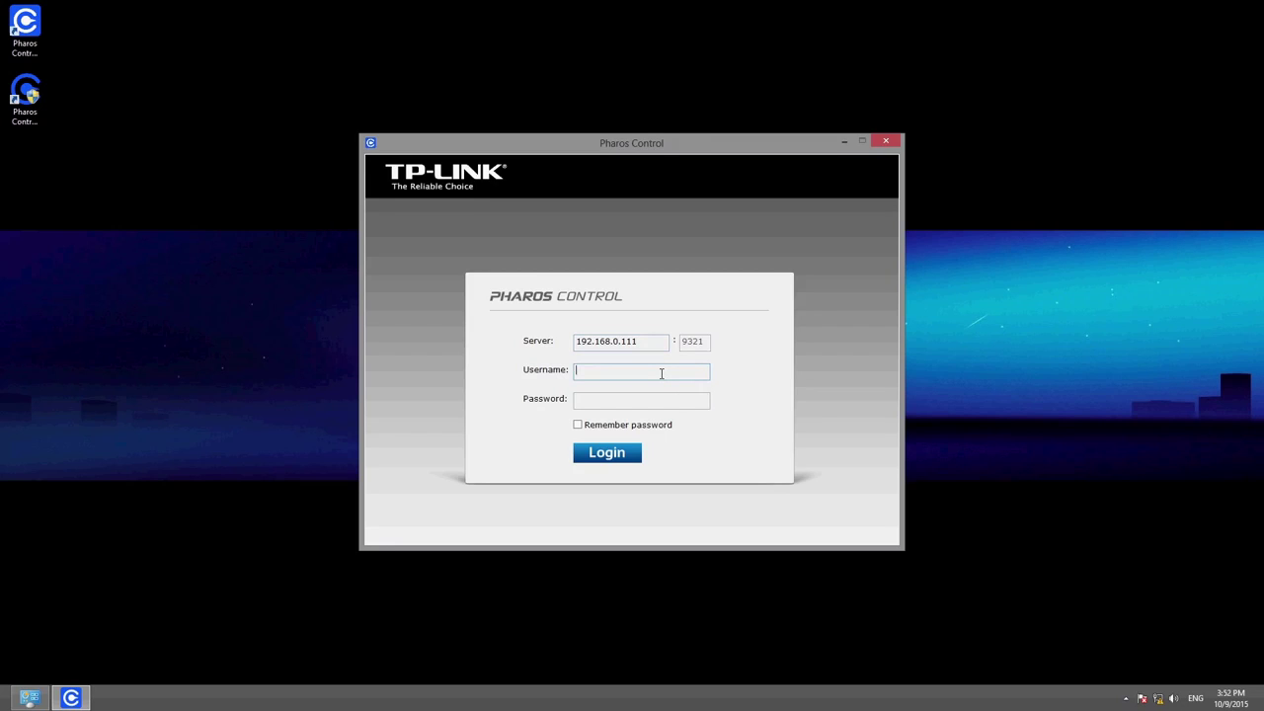
{"action": "type", "text": "admin"}
{"action": "key", "text": "Tab"}
{"action": "type", "text": "admin"}
{"action": "left_click", "coordinate": [637, 458]}
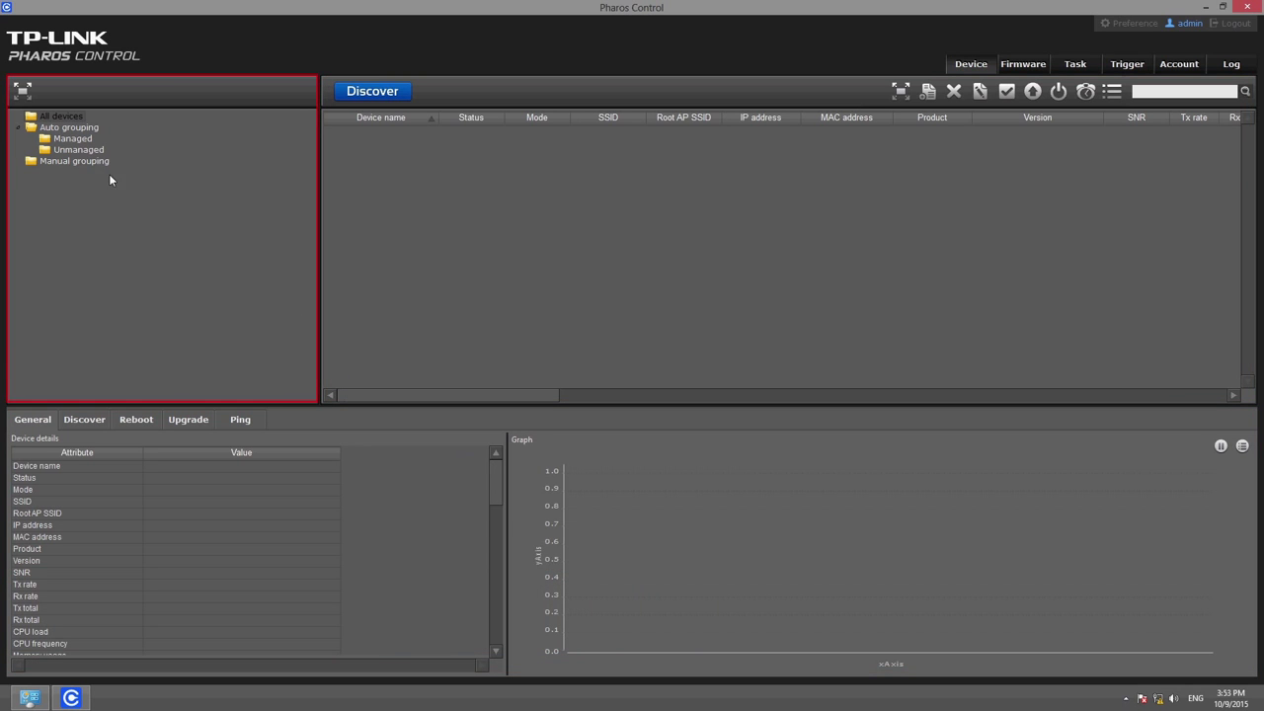
- Select All devices, view the Discover, Reboot and Ping panels, then return to General
{"action": "left_click", "coordinate": [56, 110]}
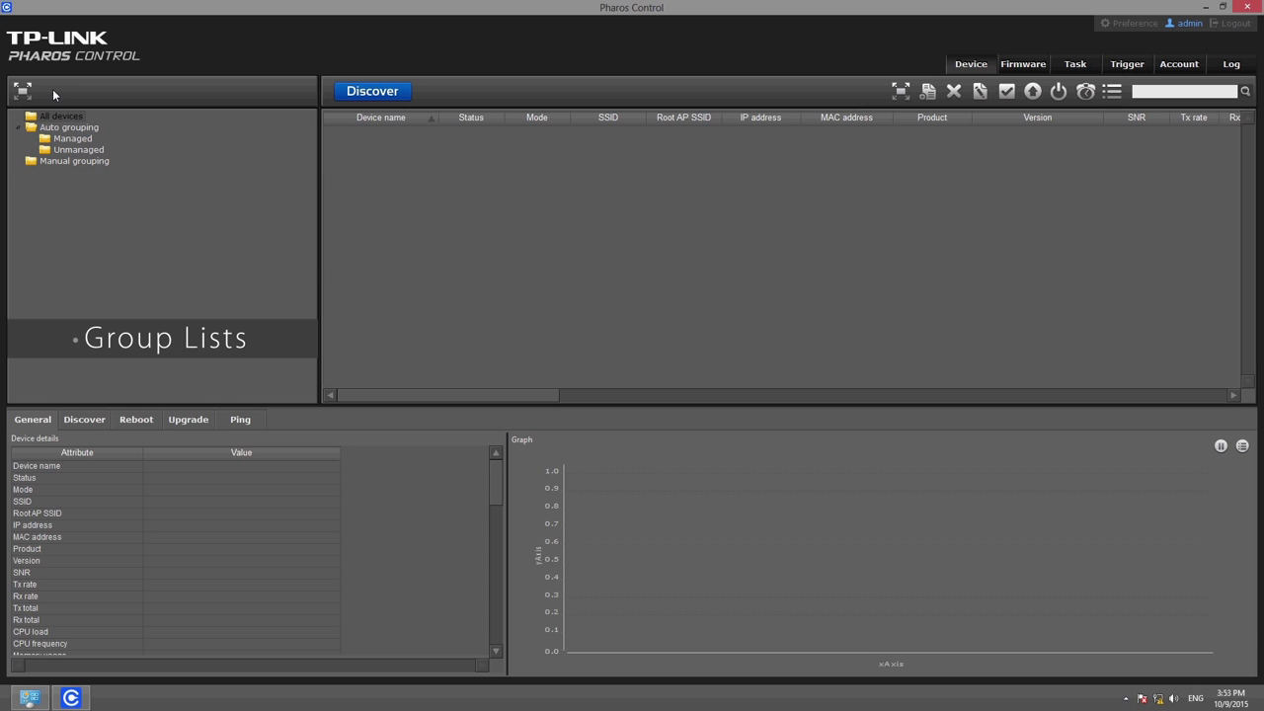
{"action": "left_click", "coordinate": [74, 419]}
{"action": "left_click", "coordinate": [137, 421]}
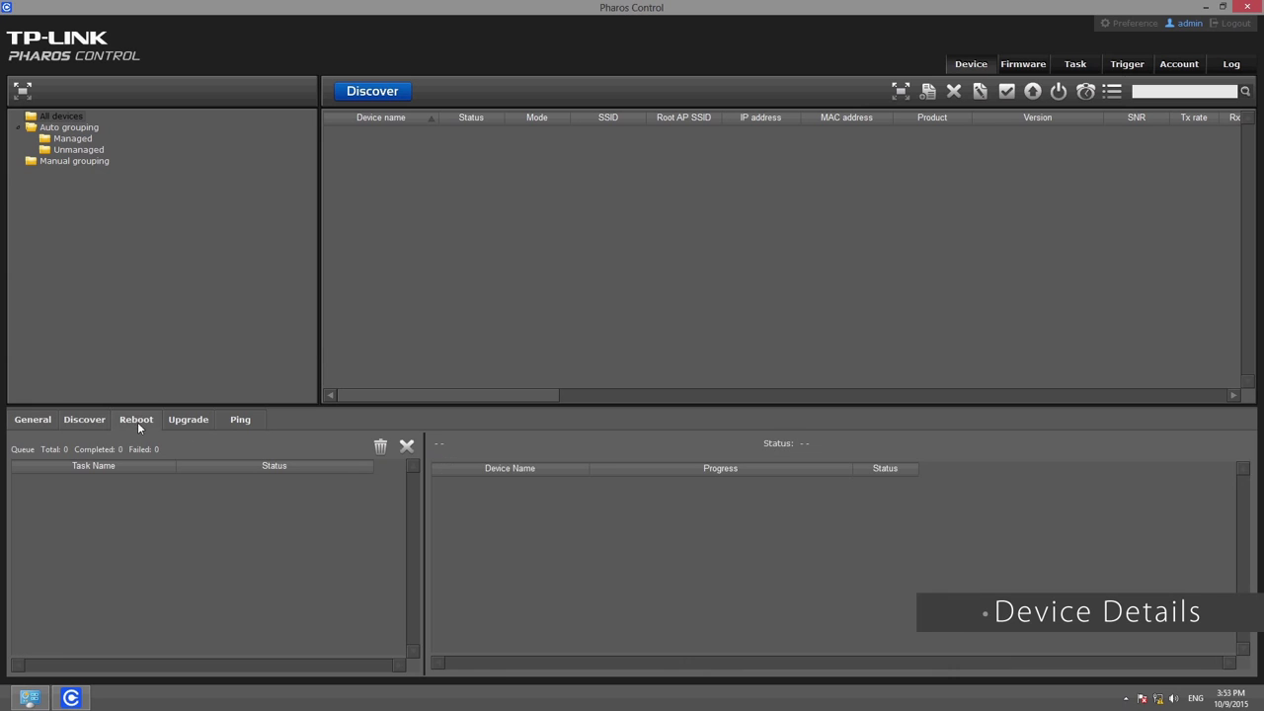
{"action": "left_click", "coordinate": [244, 421]}
{"action": "left_click", "coordinate": [45, 422]}
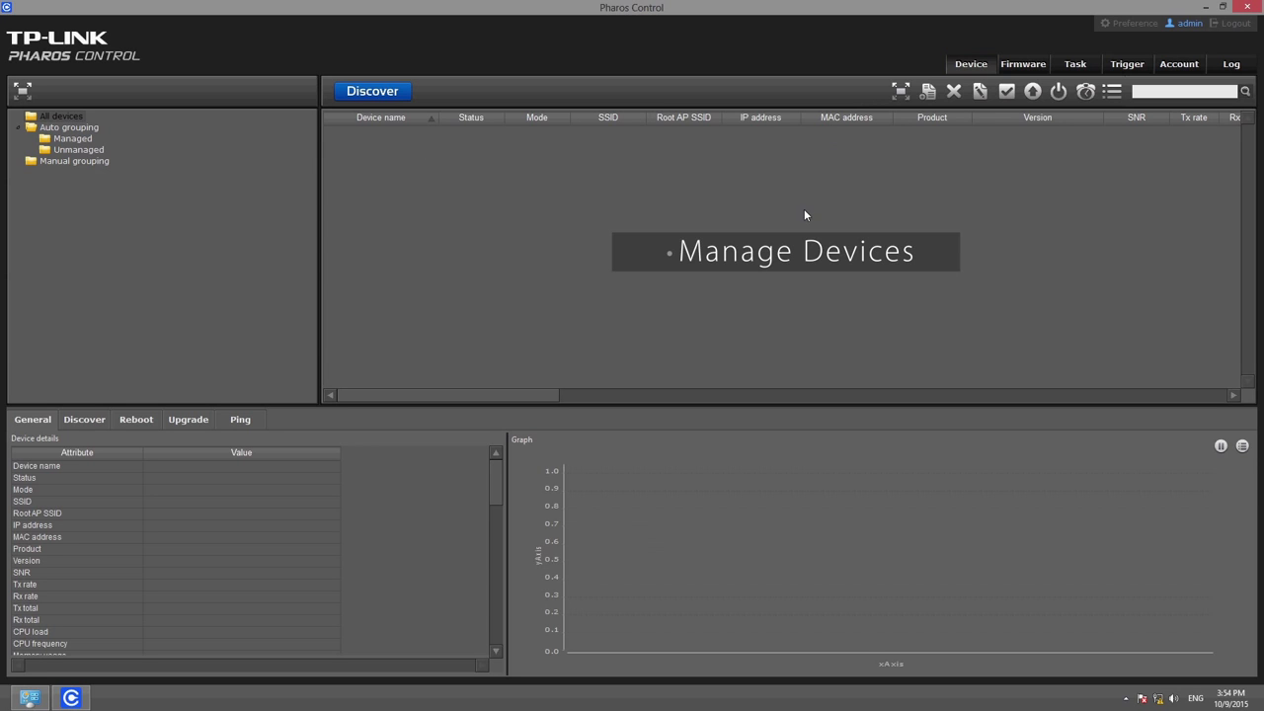
- Visit the Firmware, Task, Trigger and Account pages, ending on the Log's login entries
{"action": "left_click", "coordinate": [1023, 66]}
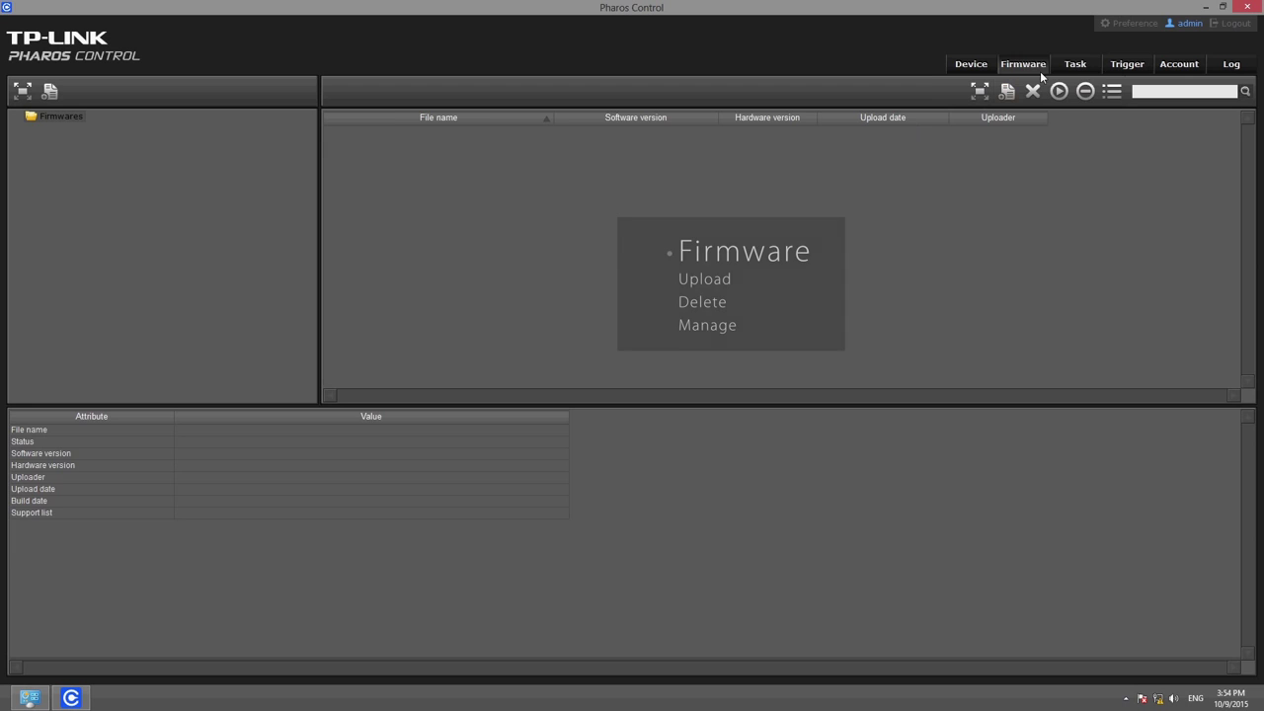
{"action": "left_click", "coordinate": [1068, 67]}
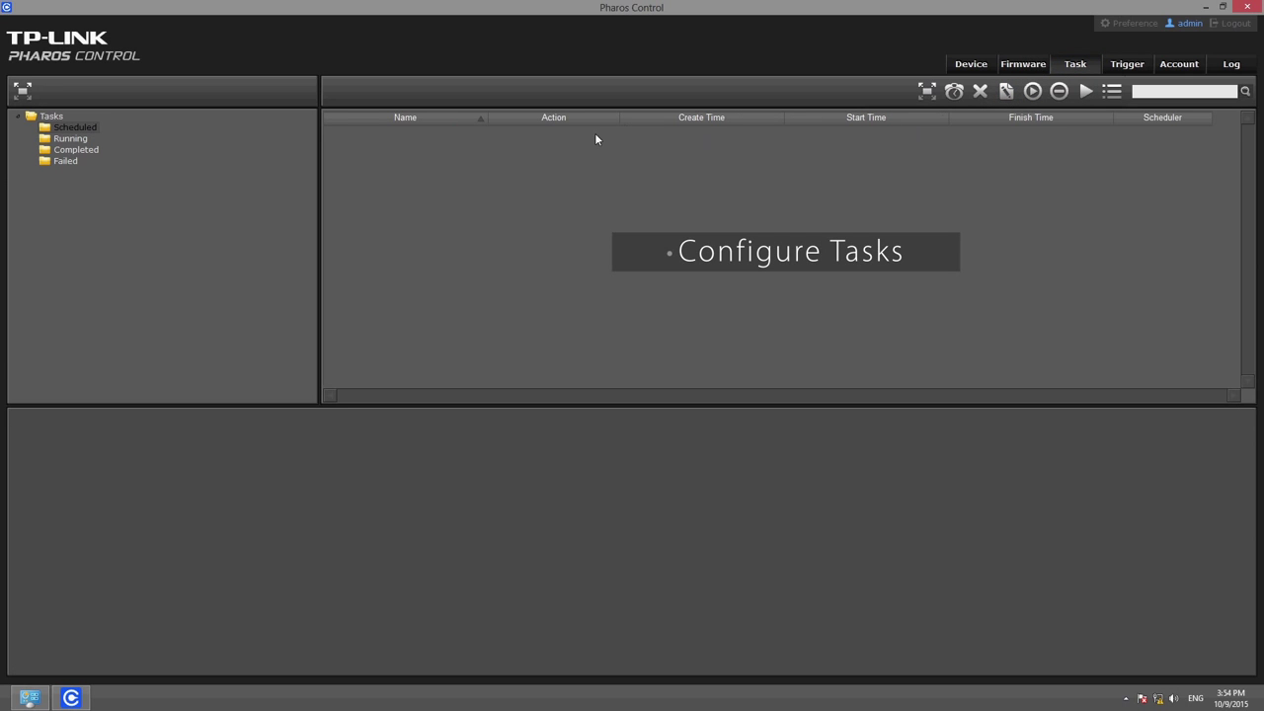
{"action": "left_click", "coordinate": [1121, 70]}
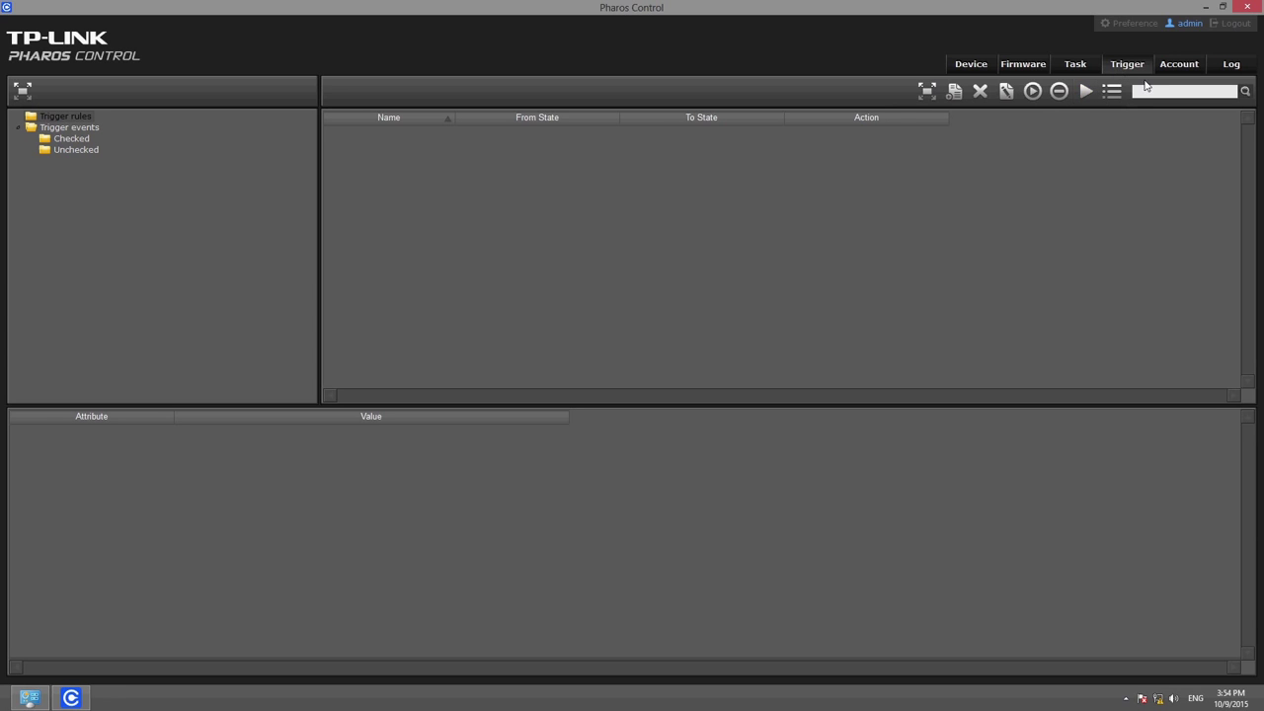
{"action": "left_click", "coordinate": [1177, 67]}
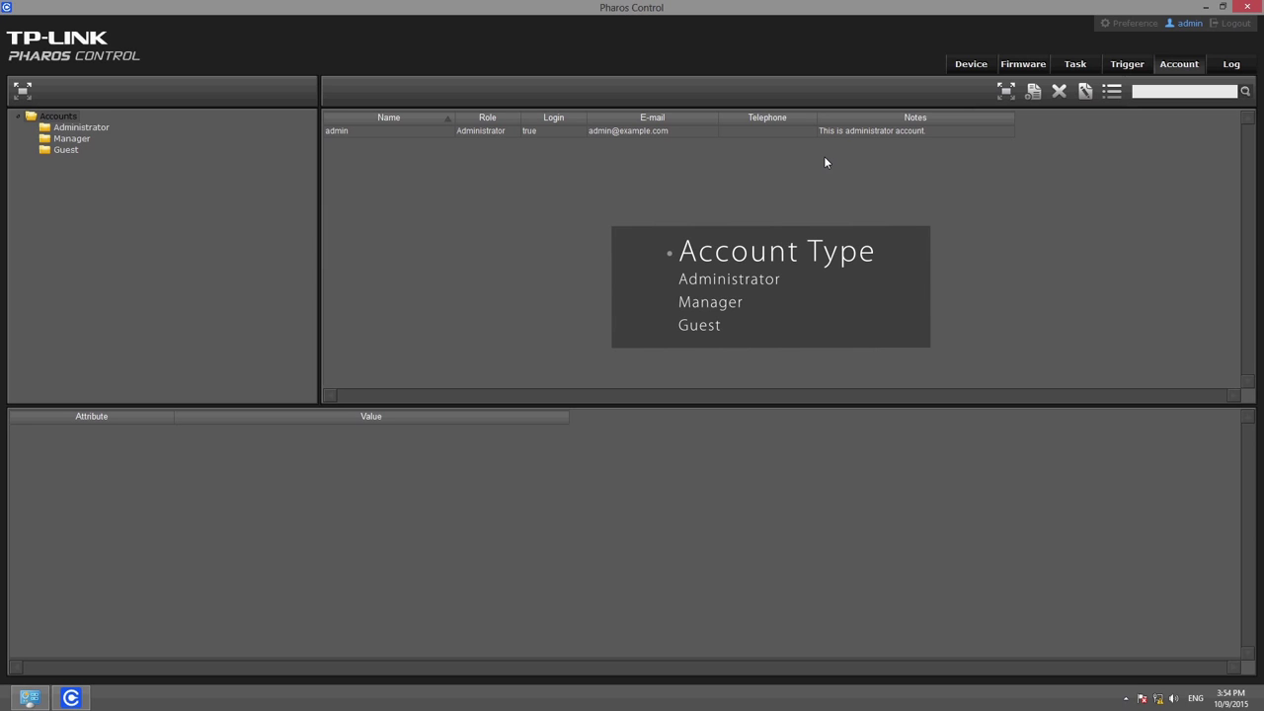
{"action": "left_click", "coordinate": [1228, 65]}
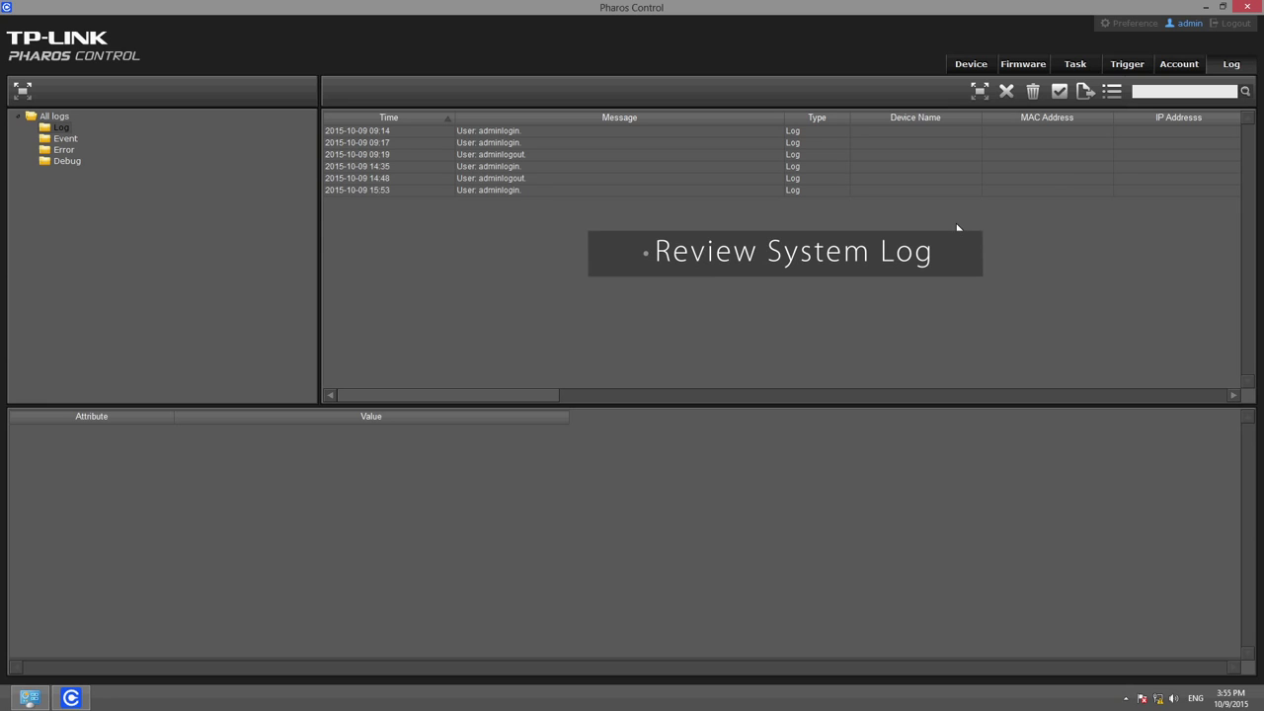